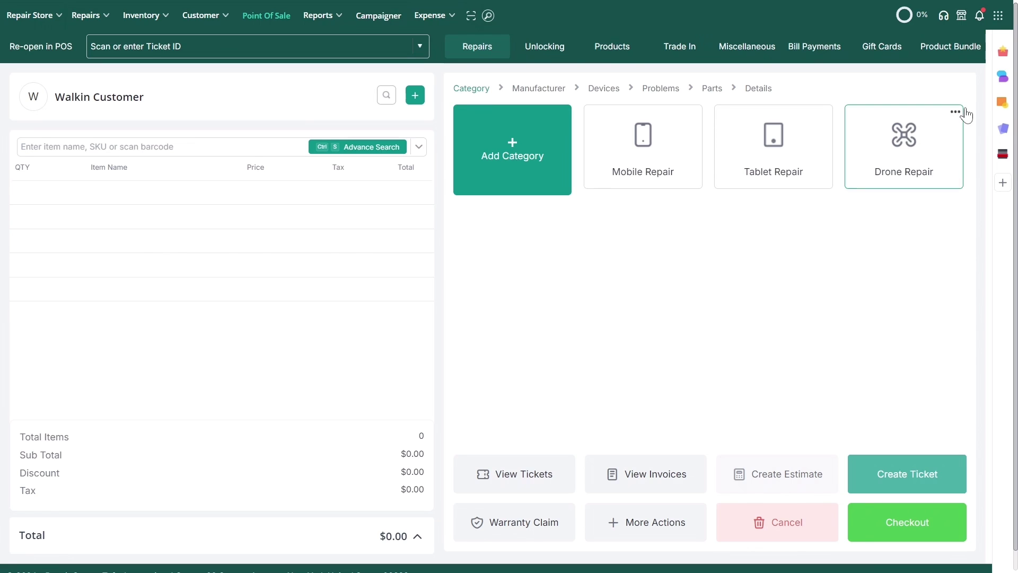
- Clock the employee in from the PIN clock in/out dialog using their access PIN
left_click(1003, 14)
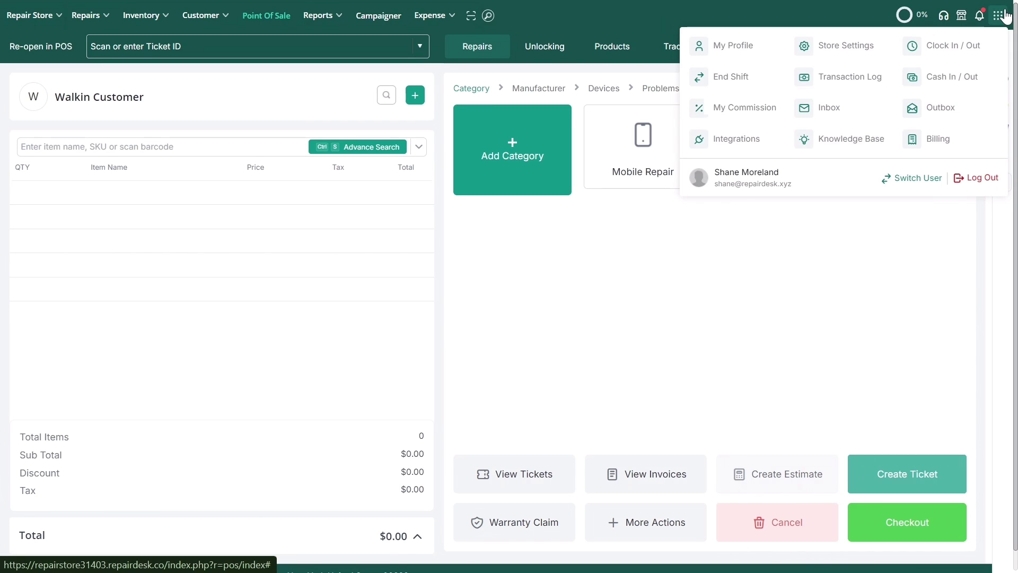
left_click(968, 45)
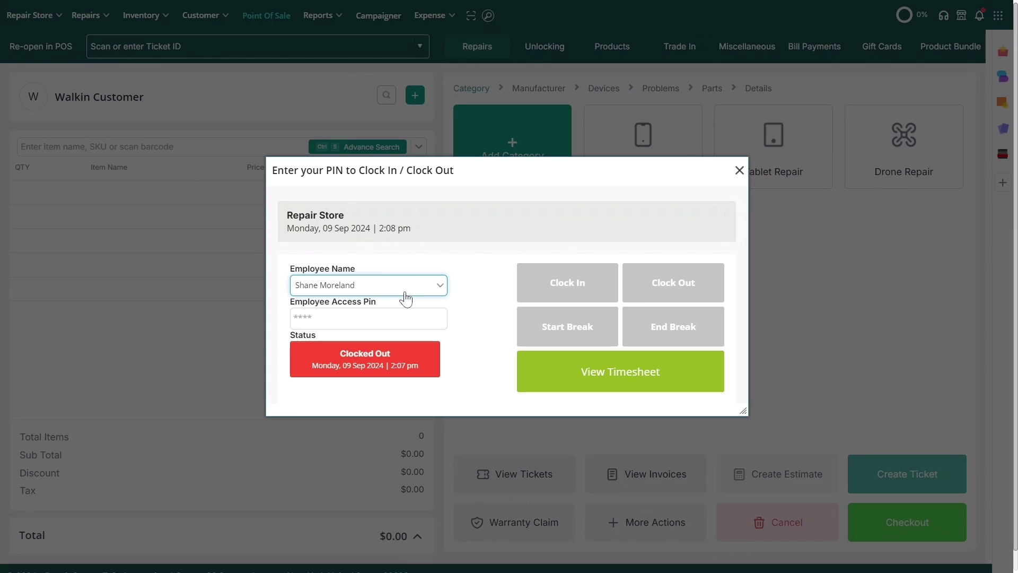
left_click(399, 318)
type("123")
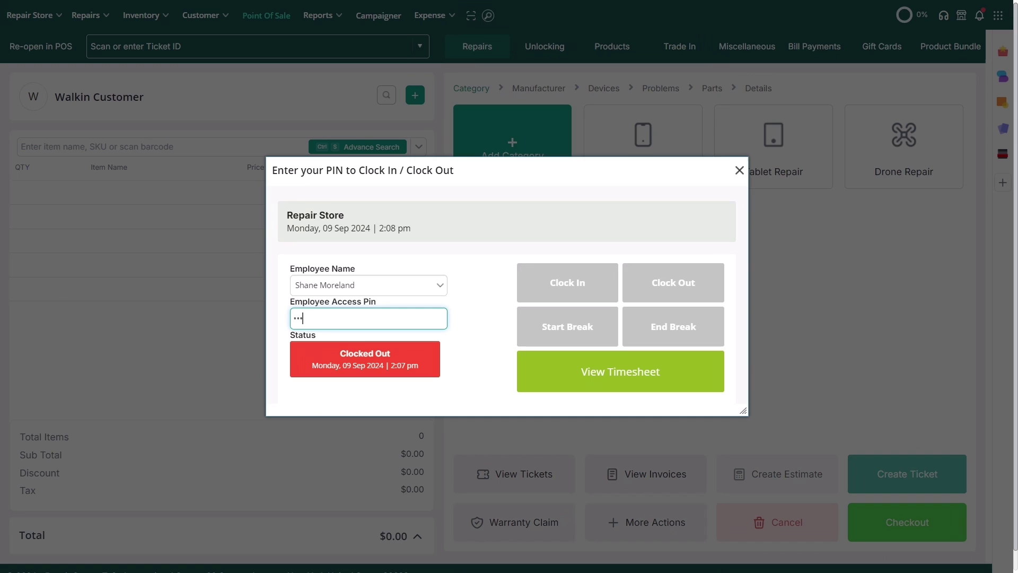
type("4")
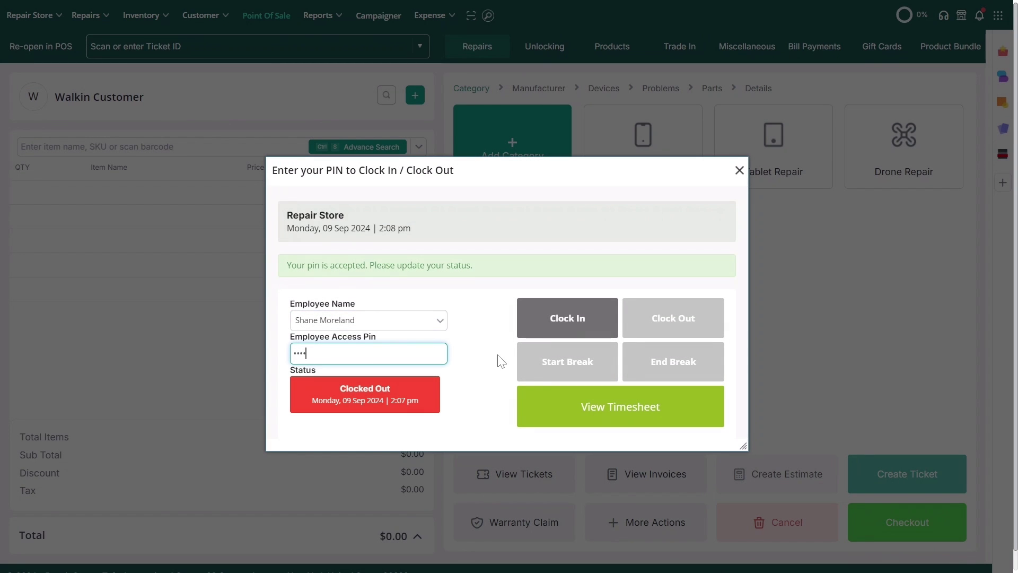
left_click(541, 329)
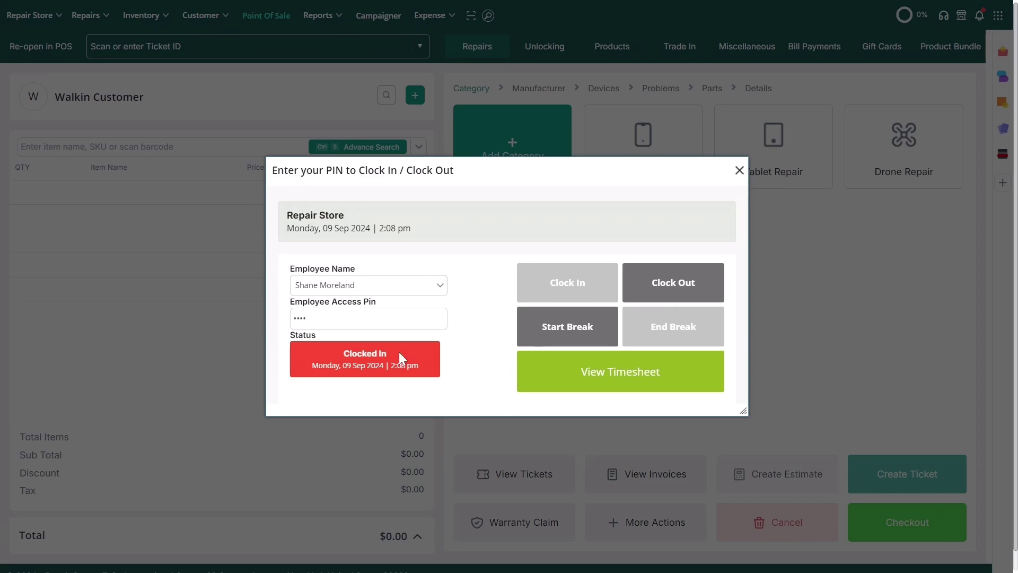
- Start and end the employee's break, then clock them out
key("Tab")
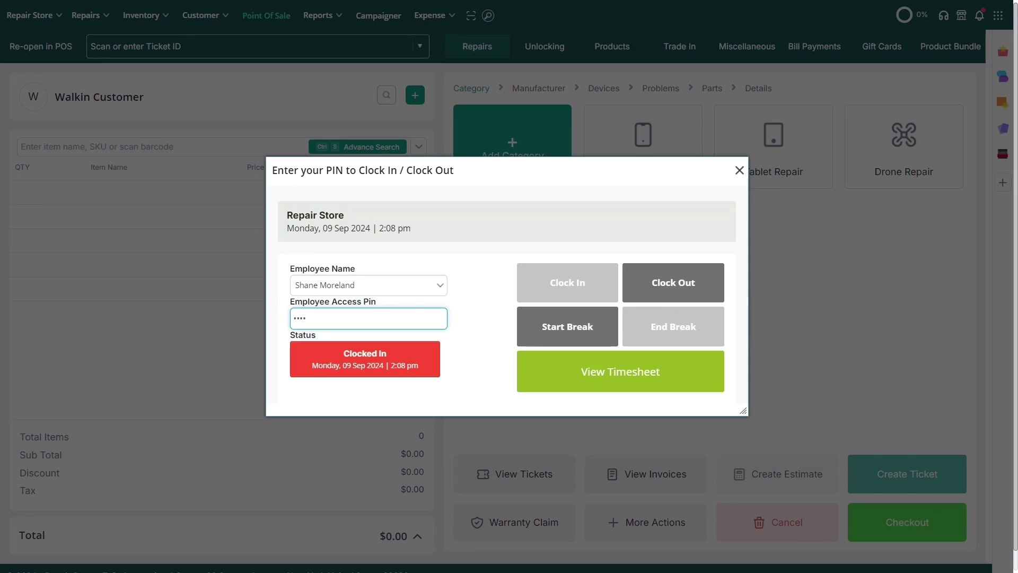
left_click(567, 330)
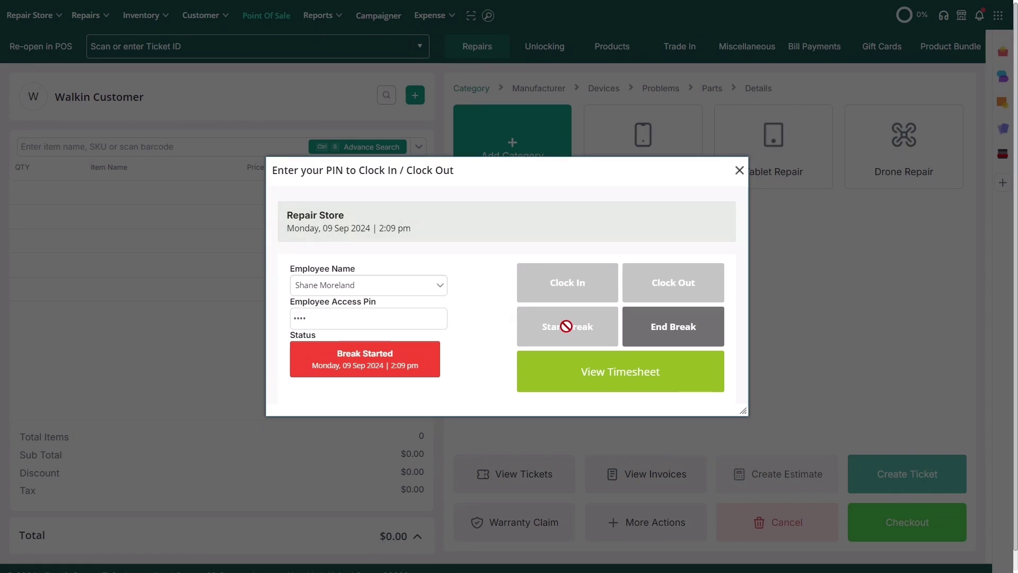
left_click(642, 326)
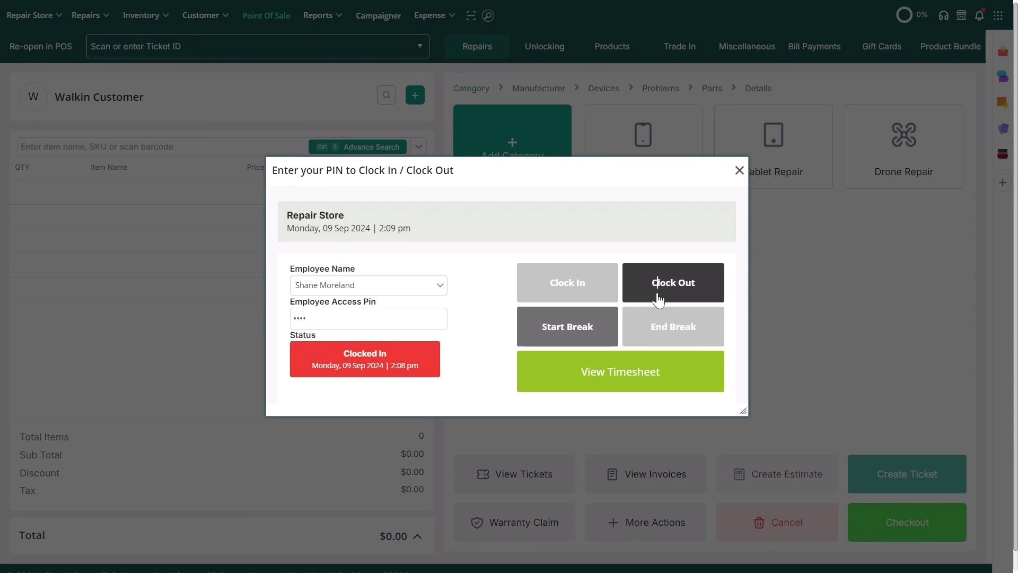
left_click(657, 294)
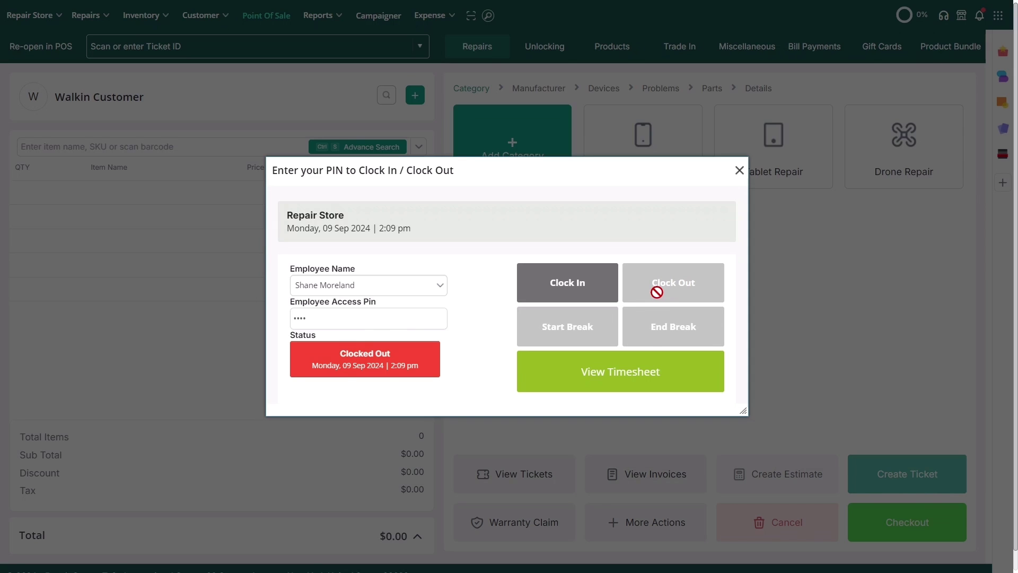
- Filter the employee timesheet to the one employee at Repair Store A
left_click(628, 369)
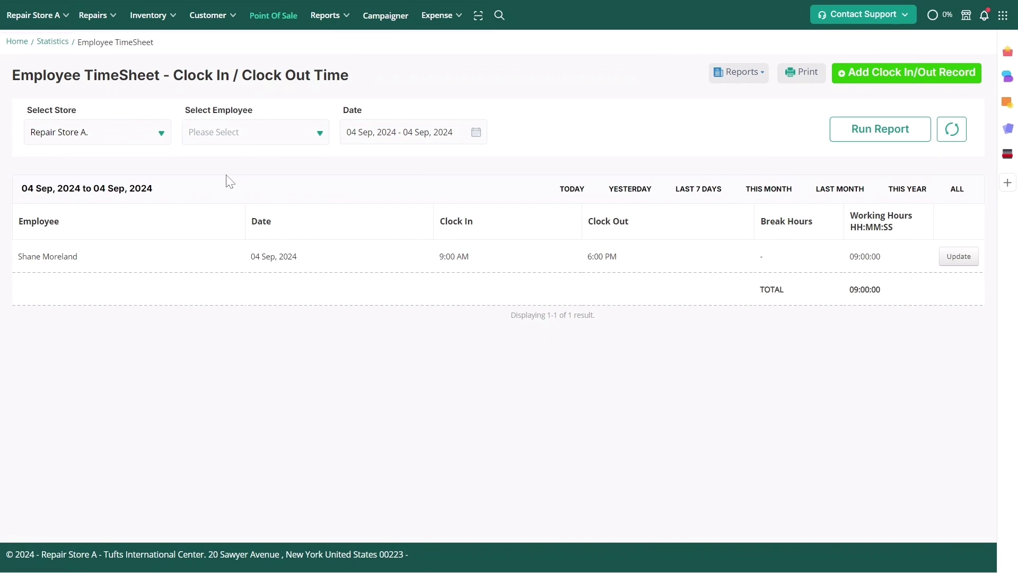
left_click(252, 139)
left_click(256, 230)
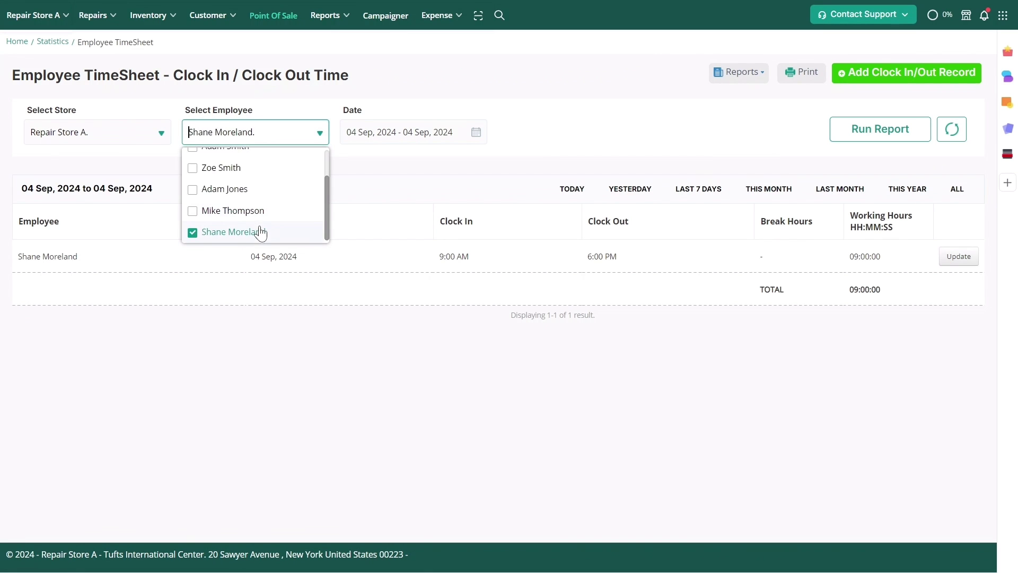
left_click(154, 132)
left_click(198, 165)
- Set the date range to 26 Aug–07 Sep 2024 and run the timesheet report
left_click(475, 132)
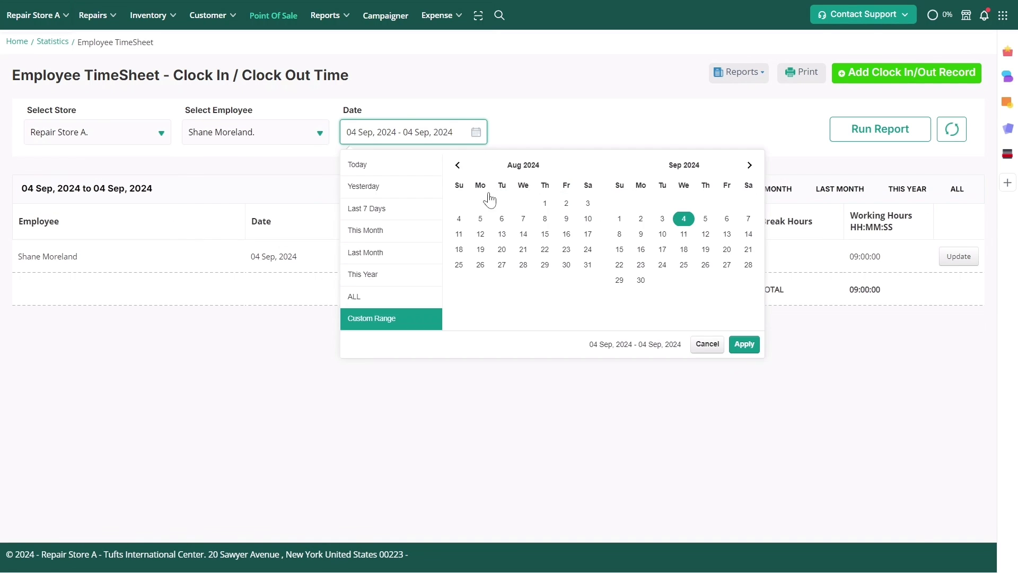
left_click(479, 266)
left_click(747, 218)
left_click(753, 346)
left_click(852, 129)
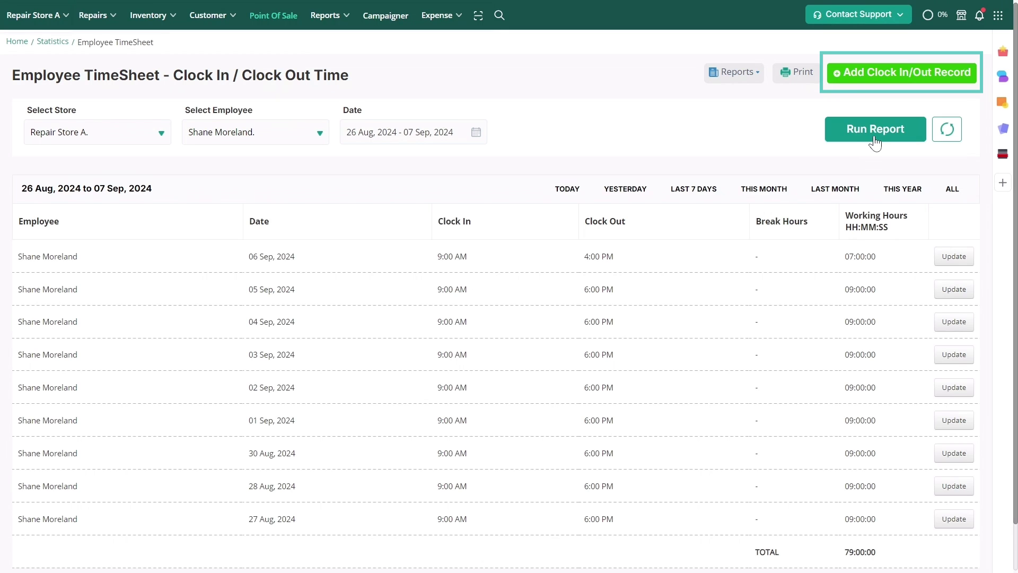
- Add a clock in/out record for the employee on 2024-08-26 with clock-out at 06:00 PM, skipping printing
left_click(904, 80)
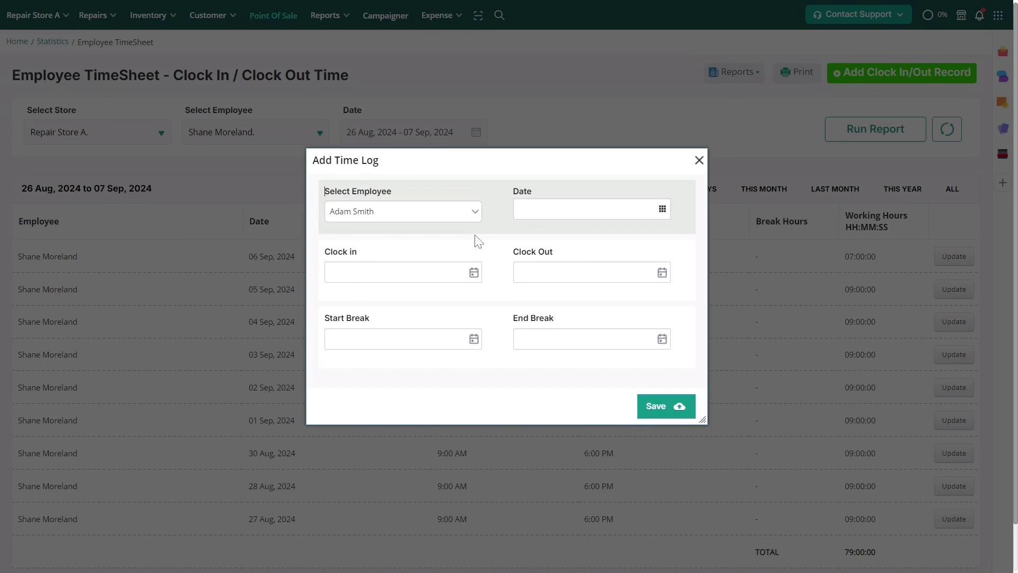
left_click(475, 212)
left_click(441, 295)
left_click(662, 209)
left_click(532, 265)
left_click(398, 272)
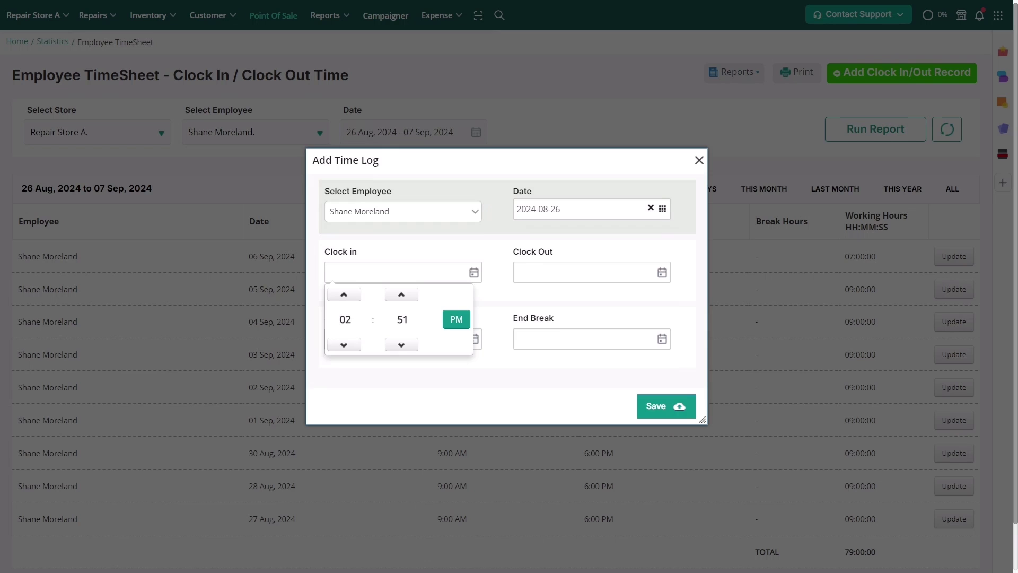
left_click(400, 295)
left_click(401, 294)
left_click(400, 294)
left_click(583, 272)
left_click(591, 292)
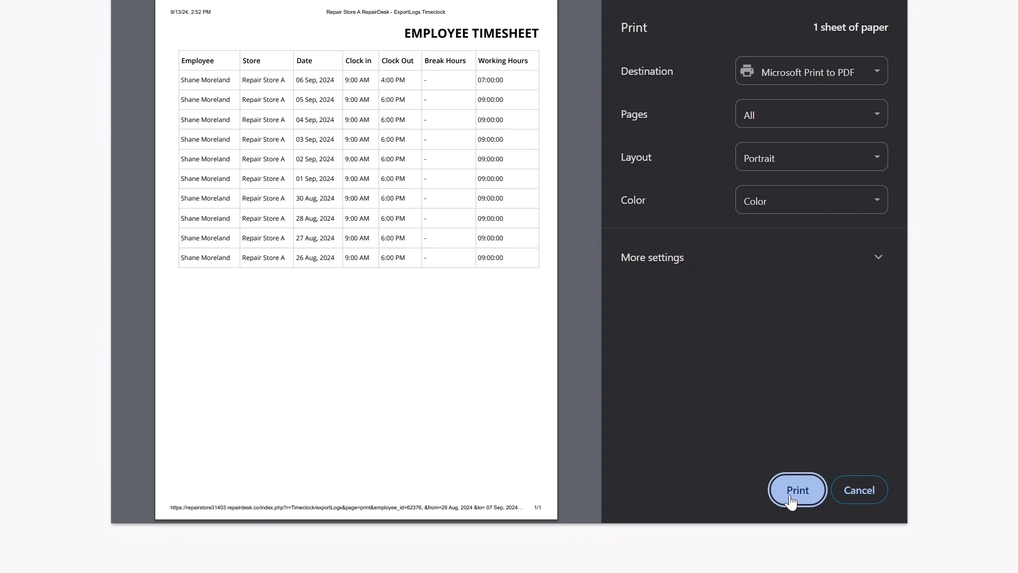
left_click(846, 488)
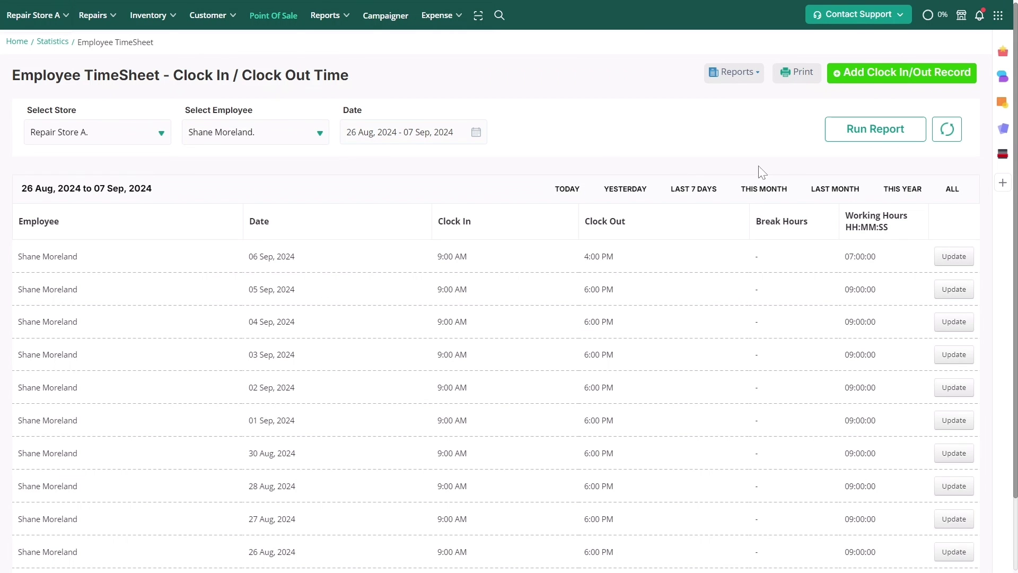
- Move the 06 Sep entry's clock-out one hour later to 6:00 PM and save it
left_click(935, 257)
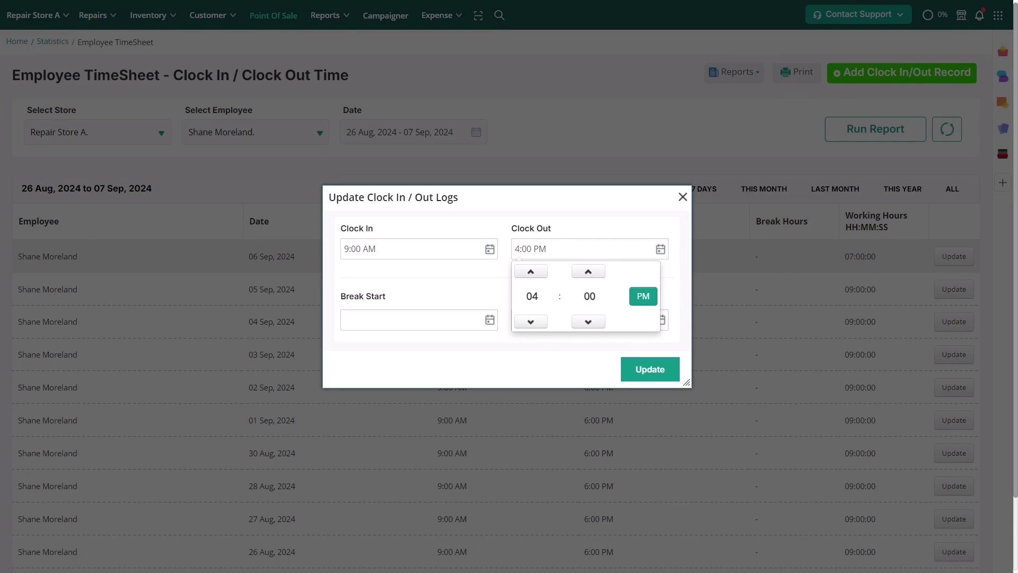
left_click(530, 271)
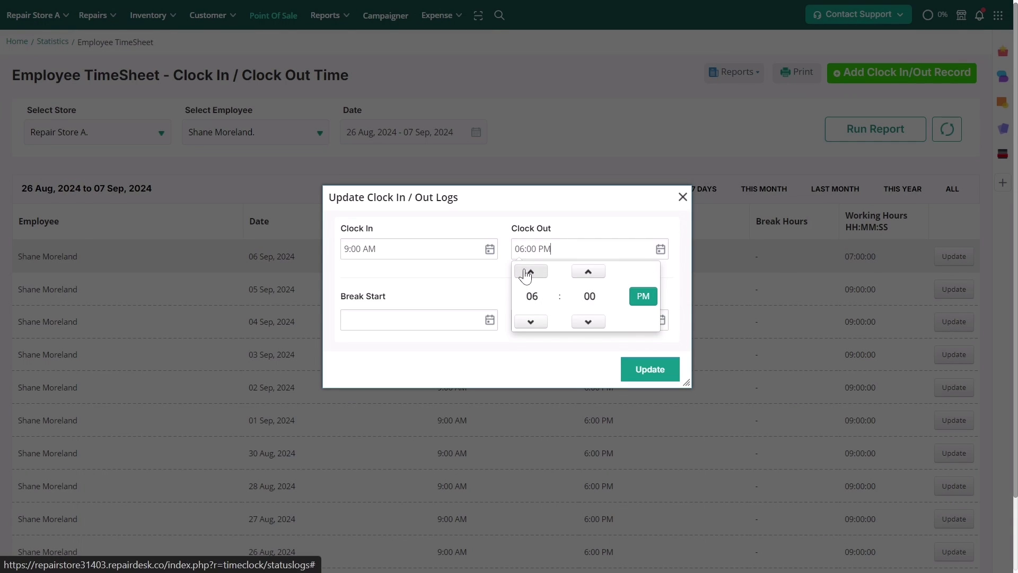
left_click(648, 372)
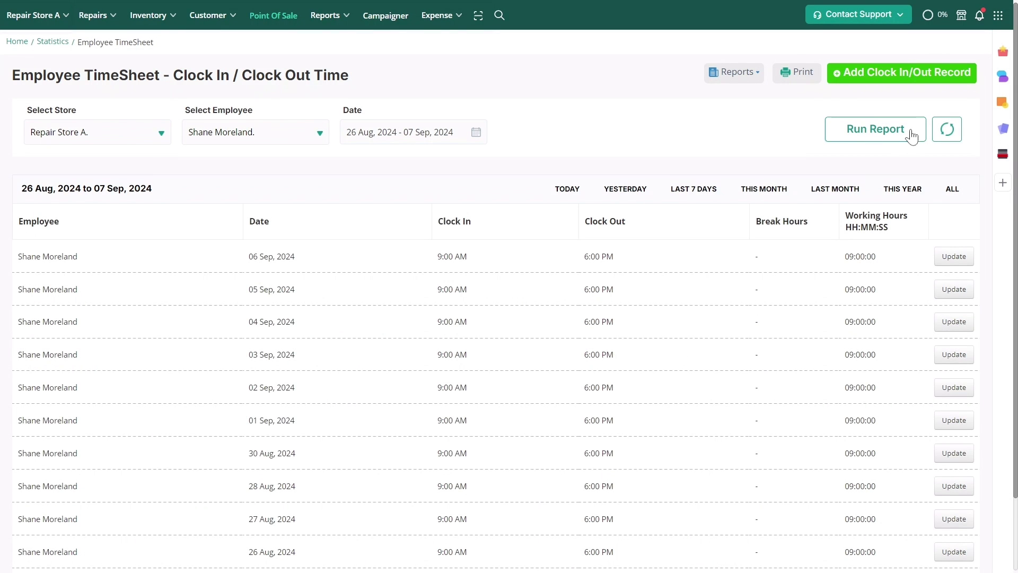
- Go to Store Settings > Employees > Manage Roles Permission and select the Technician role
left_click(999, 15)
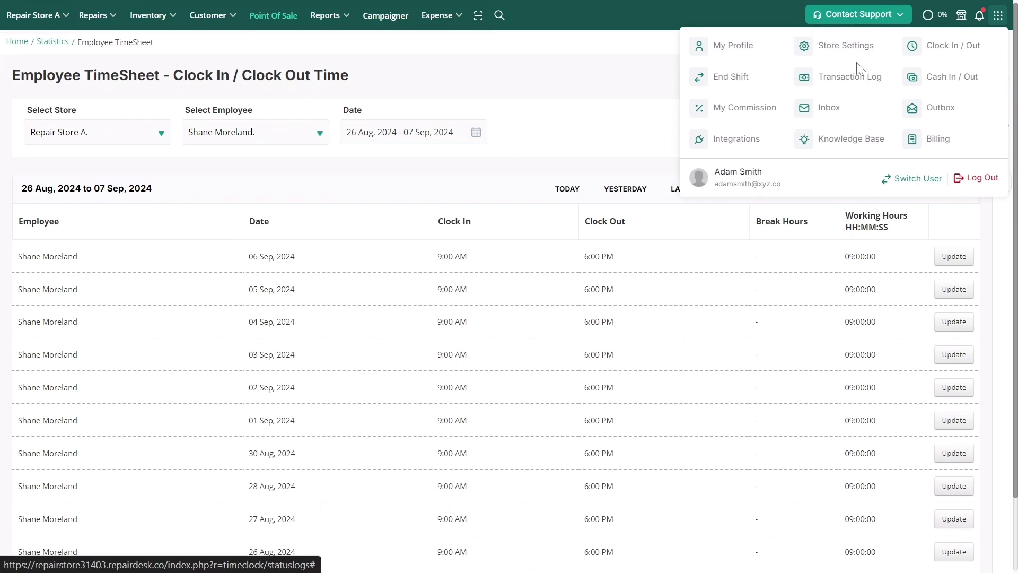
left_click(848, 50)
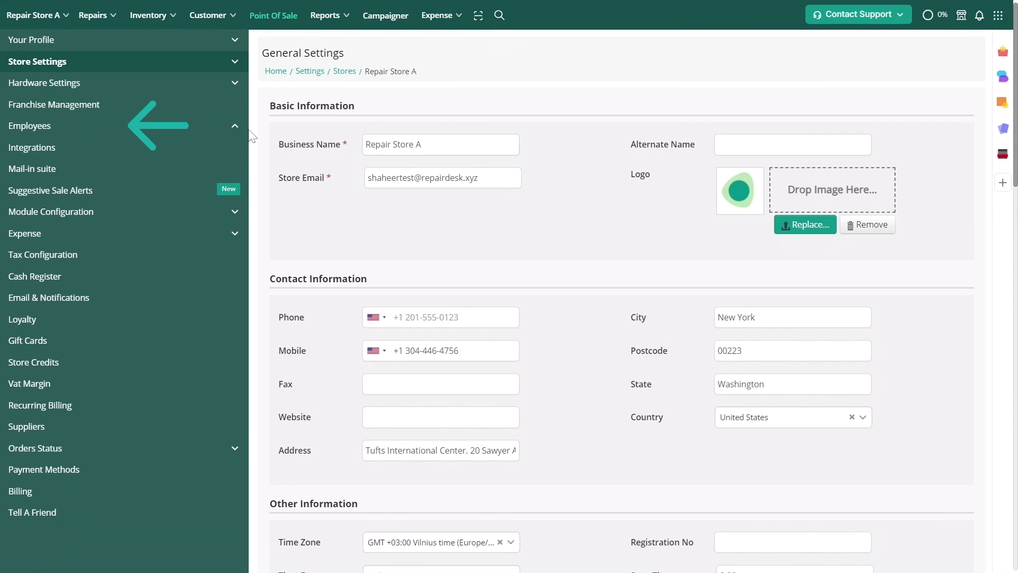
left_click(235, 126)
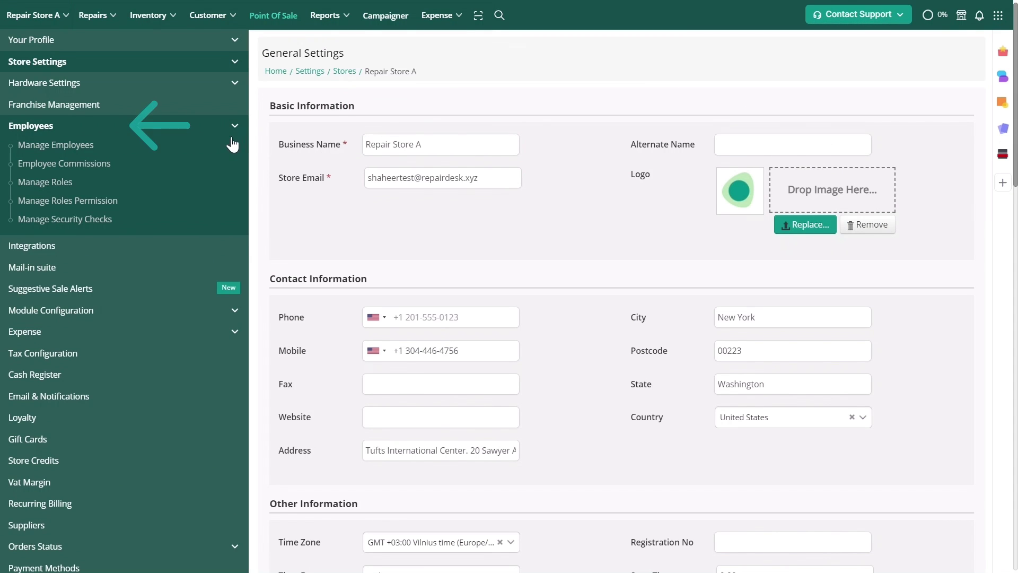
left_click(118, 201)
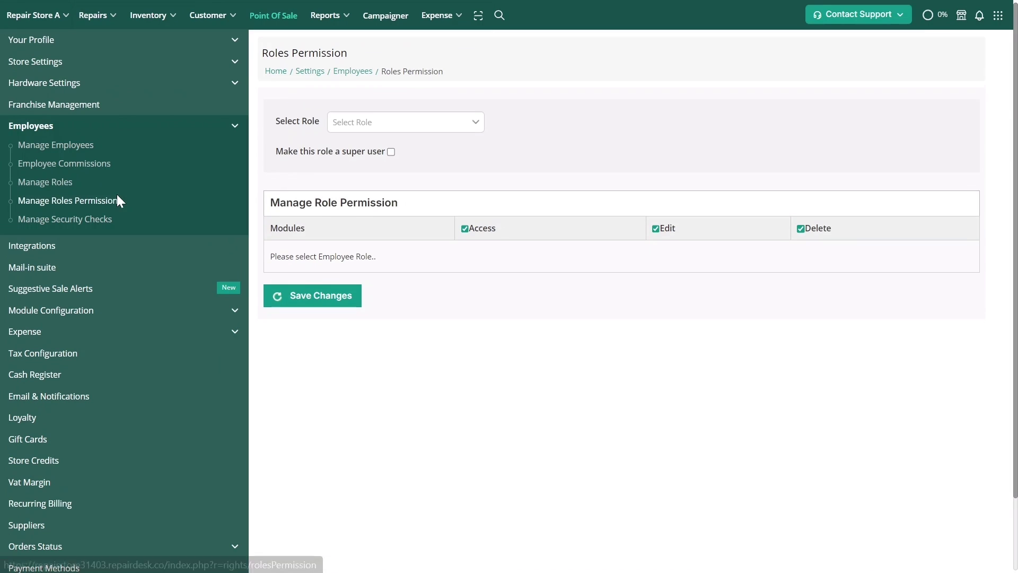
left_click(363, 128)
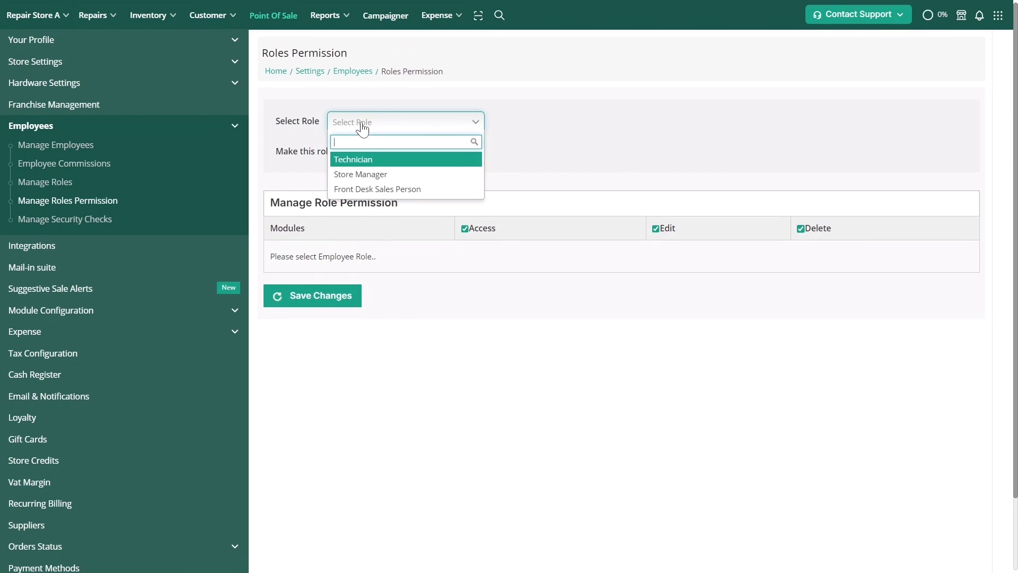
left_click(365, 161)
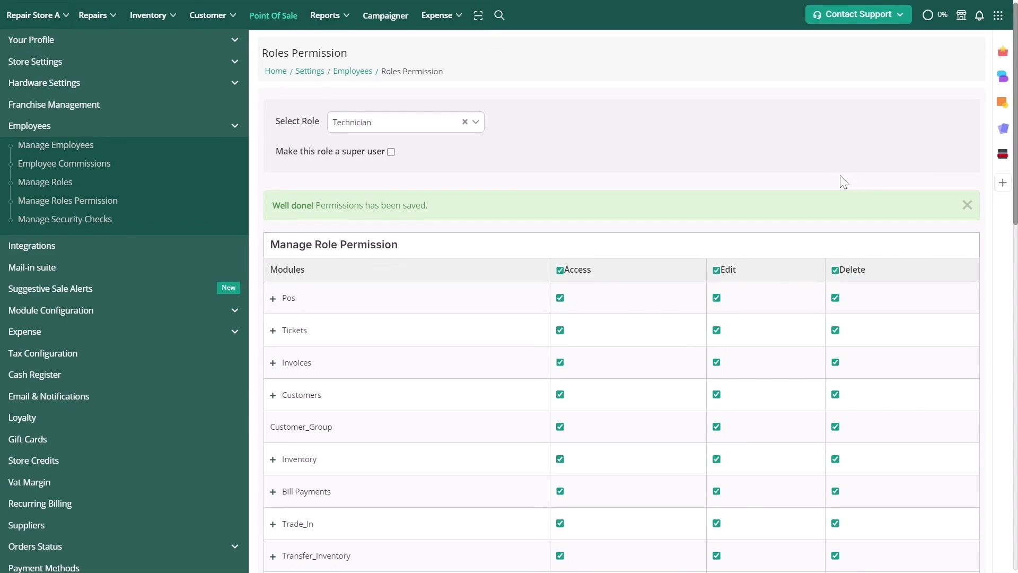
- Tick Mandatory Clock In / Out under Clock_In_Out and save the Technician permissions
scroll(552, 405, "down", 8)
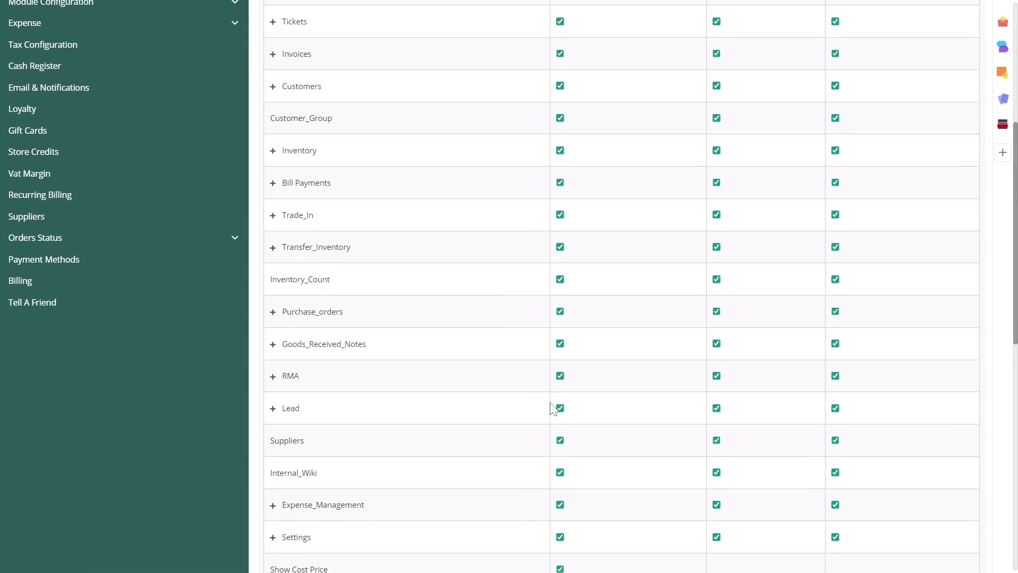
scroll(552, 408, "down", 2)
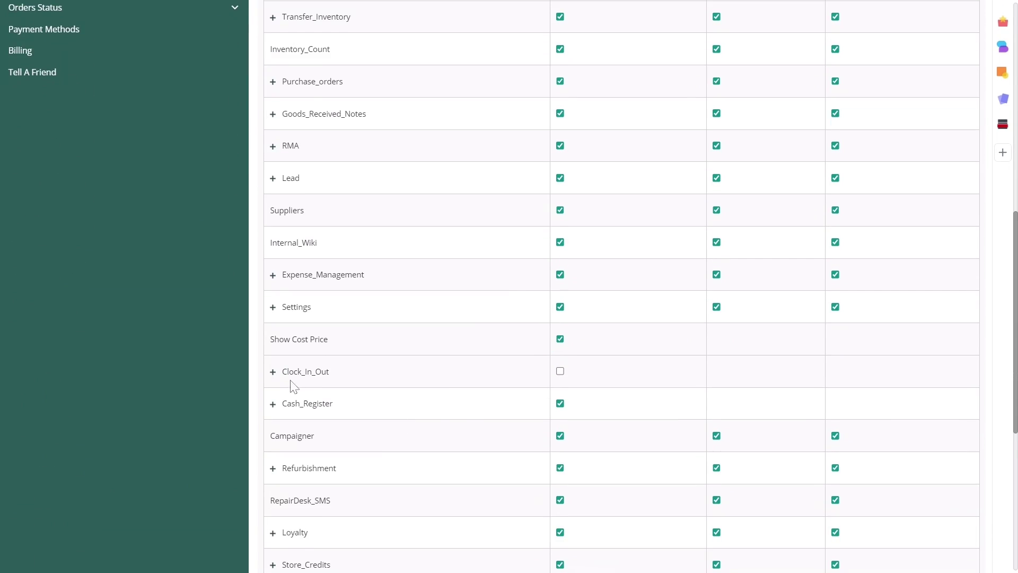
left_click(273, 372)
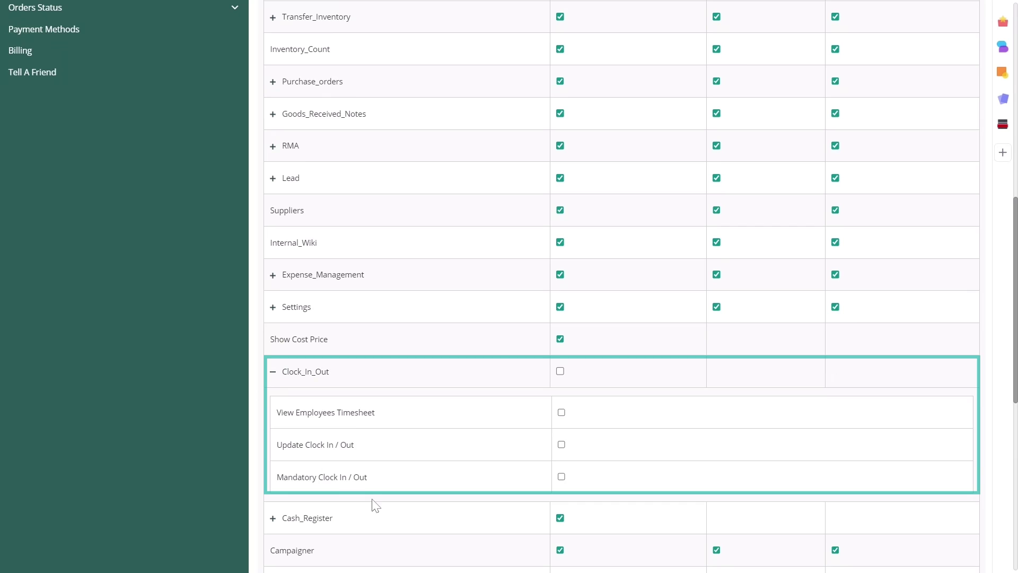
left_click(561, 477)
scroll(605, 480, "down", 7)
scroll(606, 480, "down", 2)
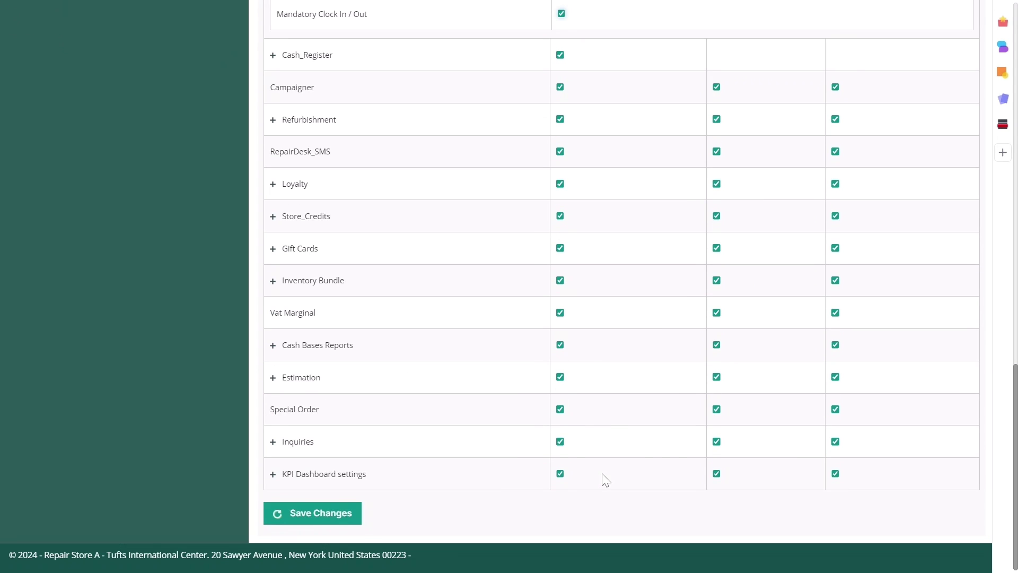
left_click(319, 513)
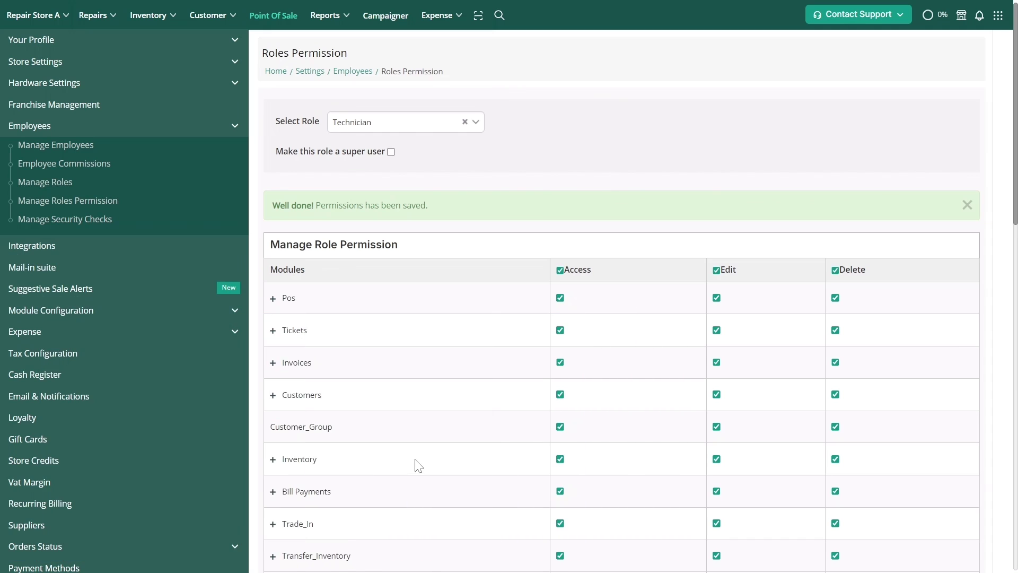
- Tick Update Clock In / Out under Clock_In_Out for Technician and save changes
scroll(419, 466, "down", 10)
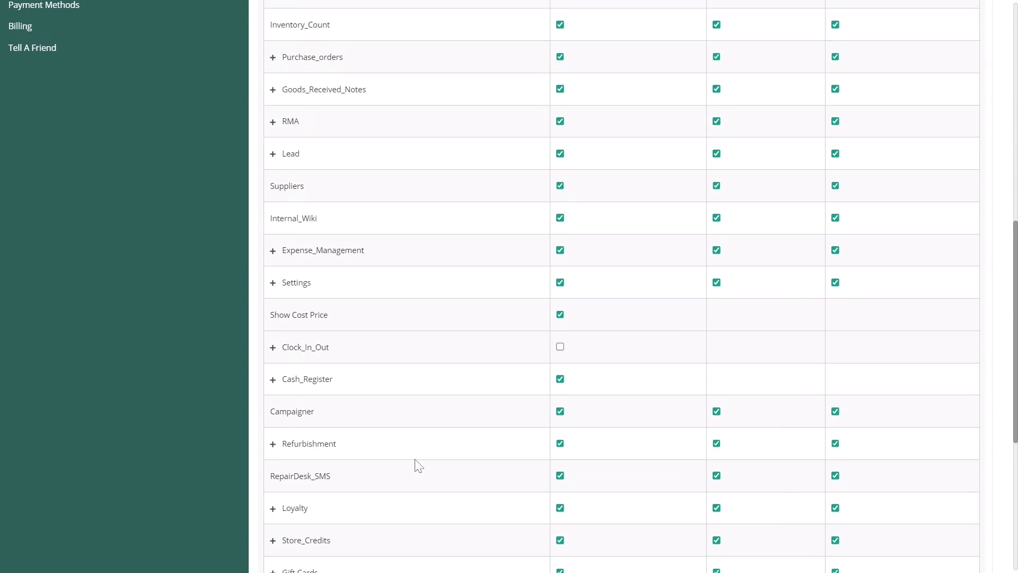
left_click(273, 289)
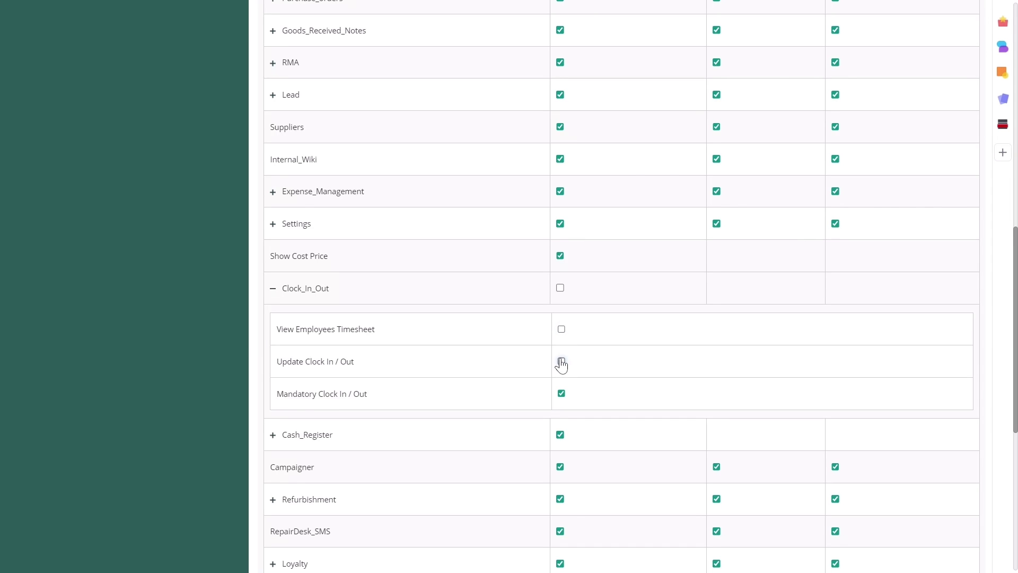
left_click(561, 361)
scroll(649, 343, "down", 7)
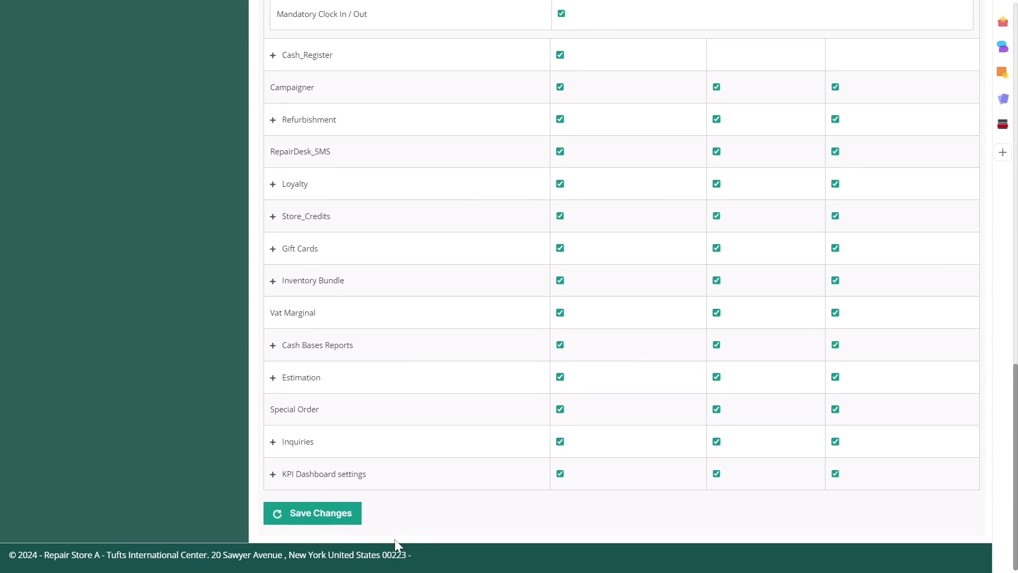
left_click(333, 514)
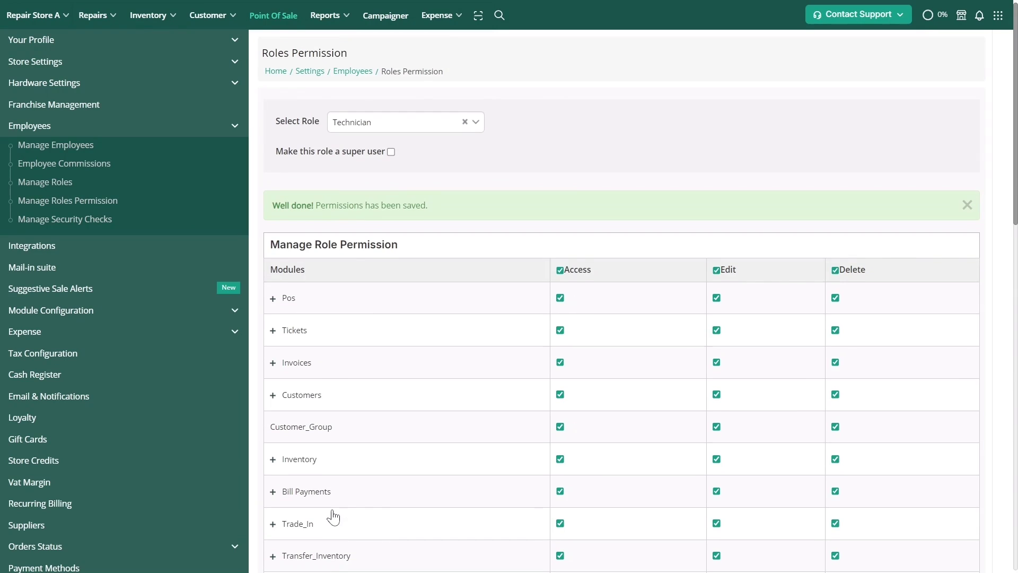
- Open Reports > Employee Payroll to see daily 09:00:00 hours at 25.00 paying $225.00
mouse_move(327, 29)
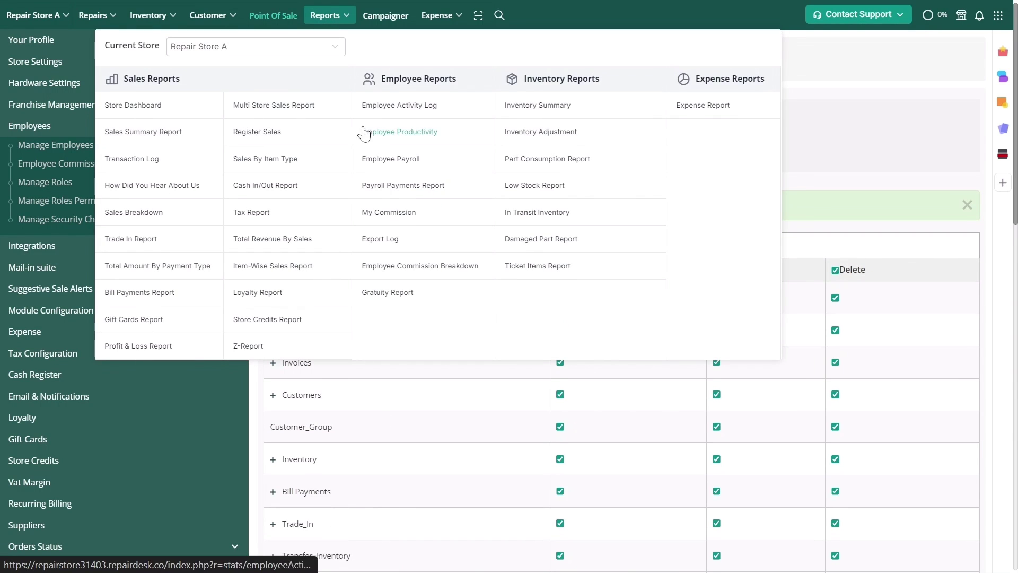
left_click(399, 159)
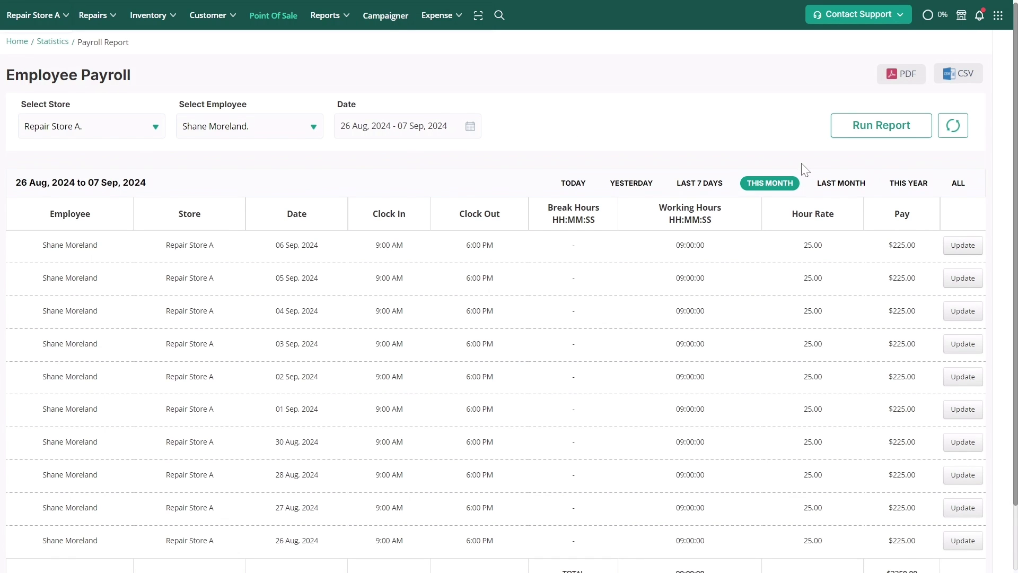